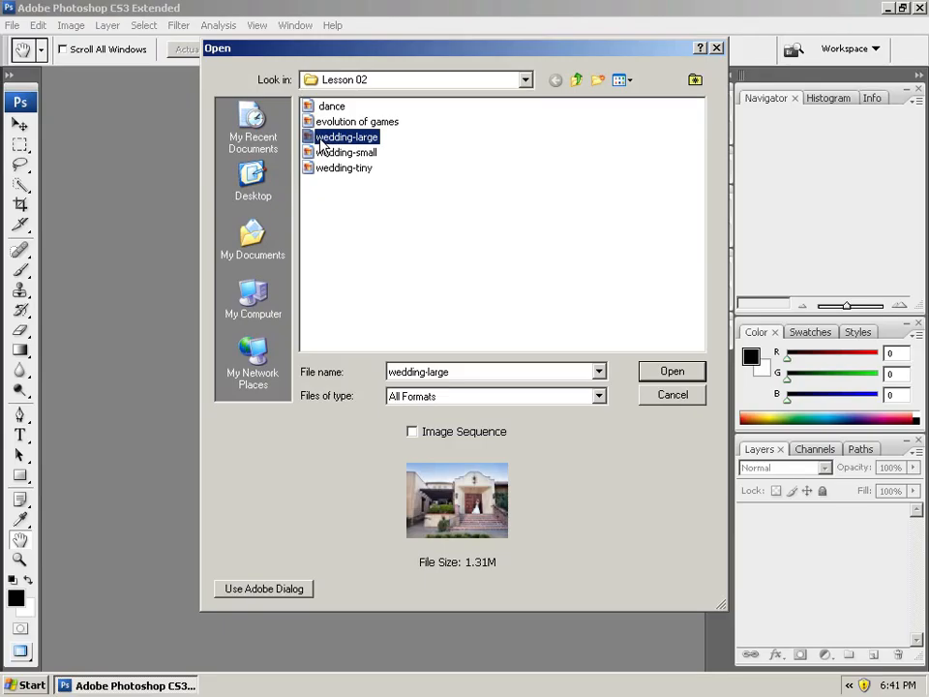
Open the wedding-large image, float its document window and maximize it again
mouse_move(366, 147)
left_click(657, 374)
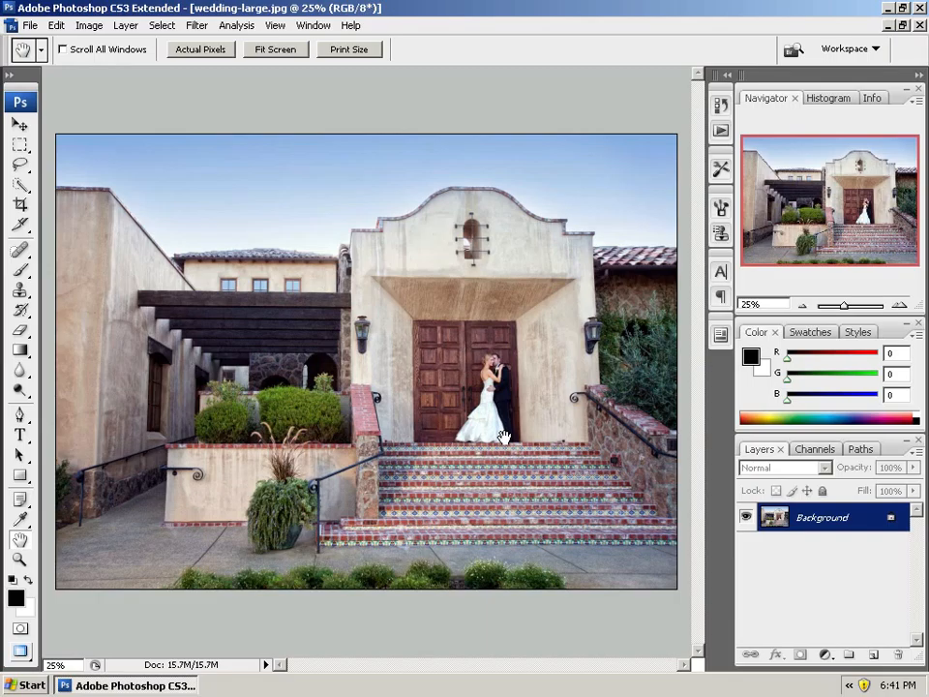
left_click(902, 25)
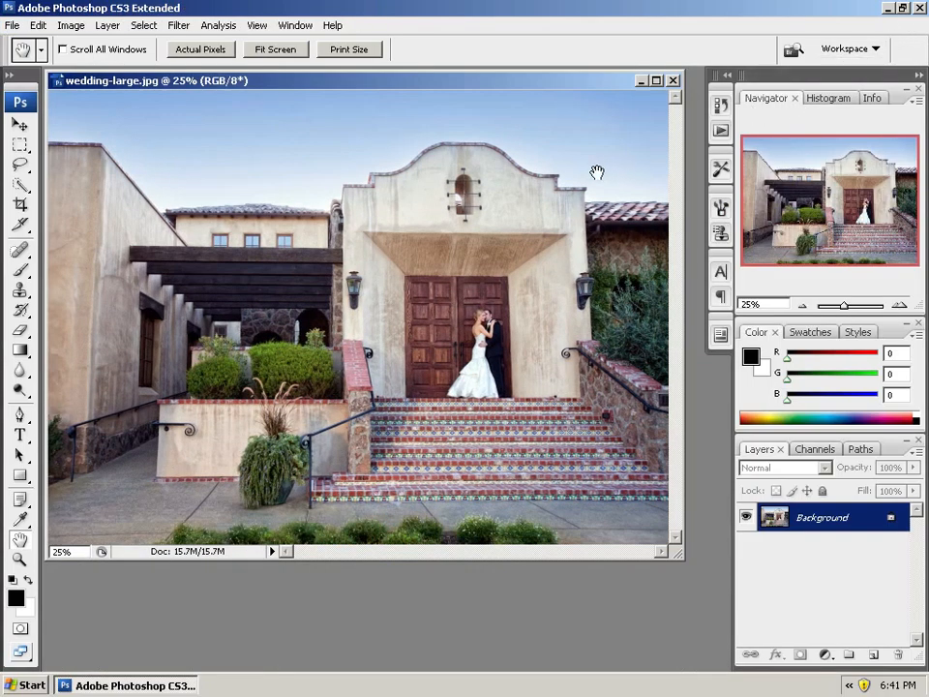
left_click(655, 81)
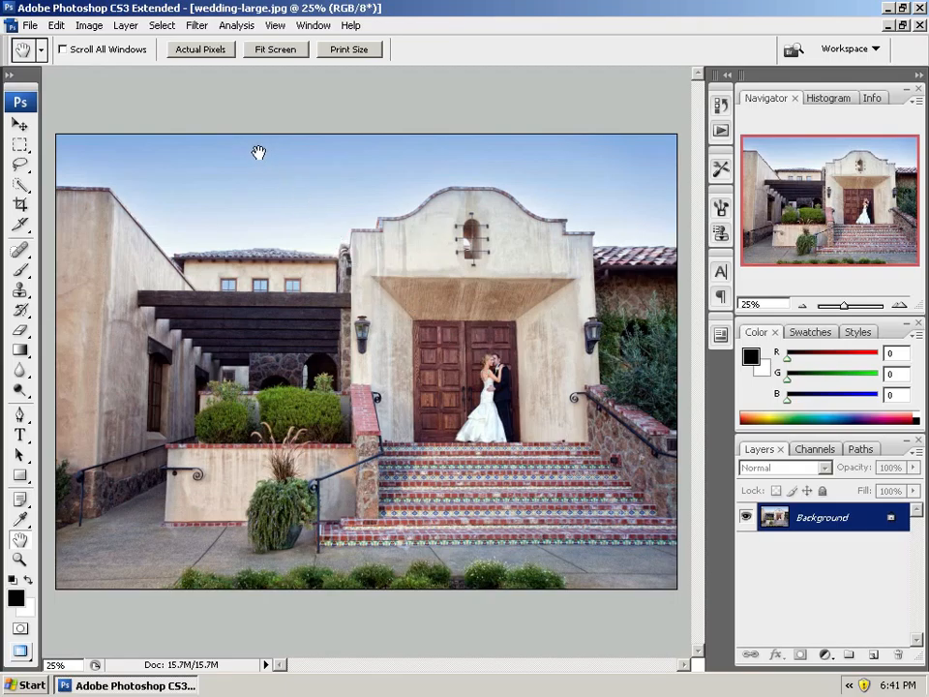
Zoom the photo in two levels to 50% and back out one level to 33.3%
left_click(276, 27)
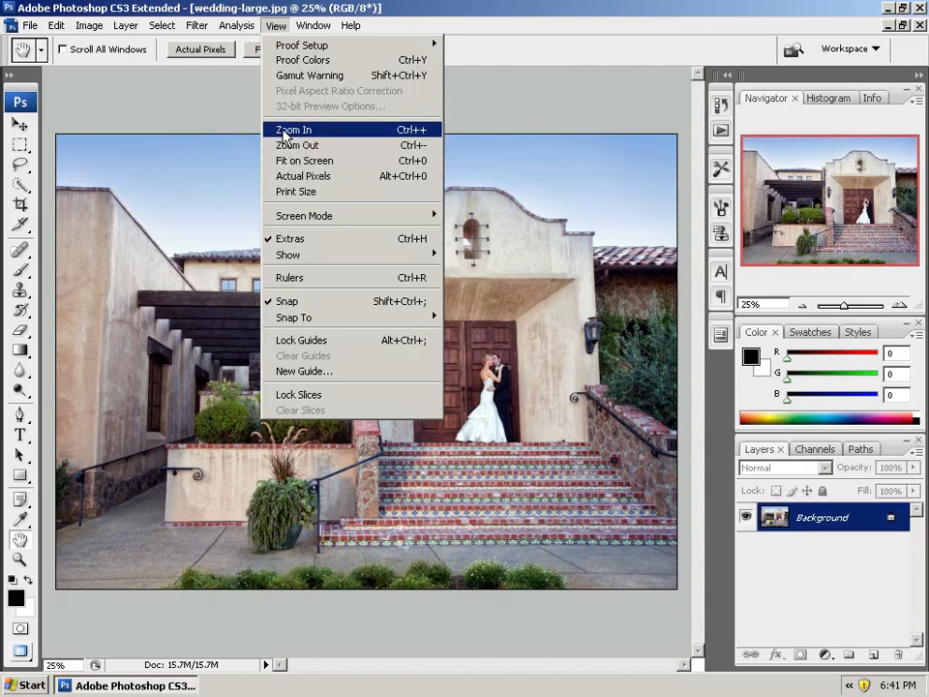
left_click(286, 129)
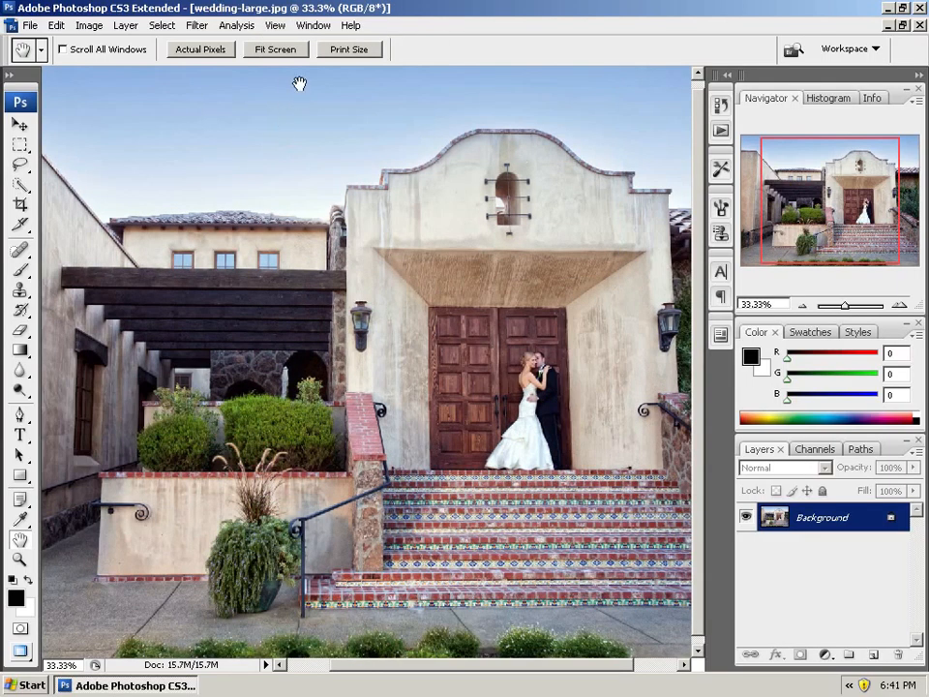
left_click(283, 32)
left_click(287, 130)
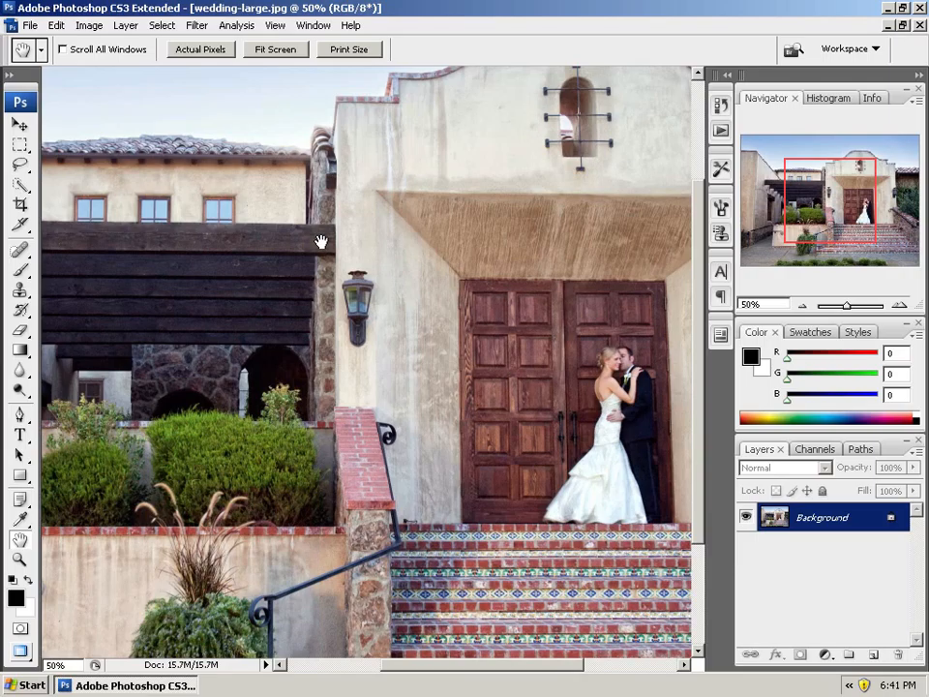
left_click(276, 27)
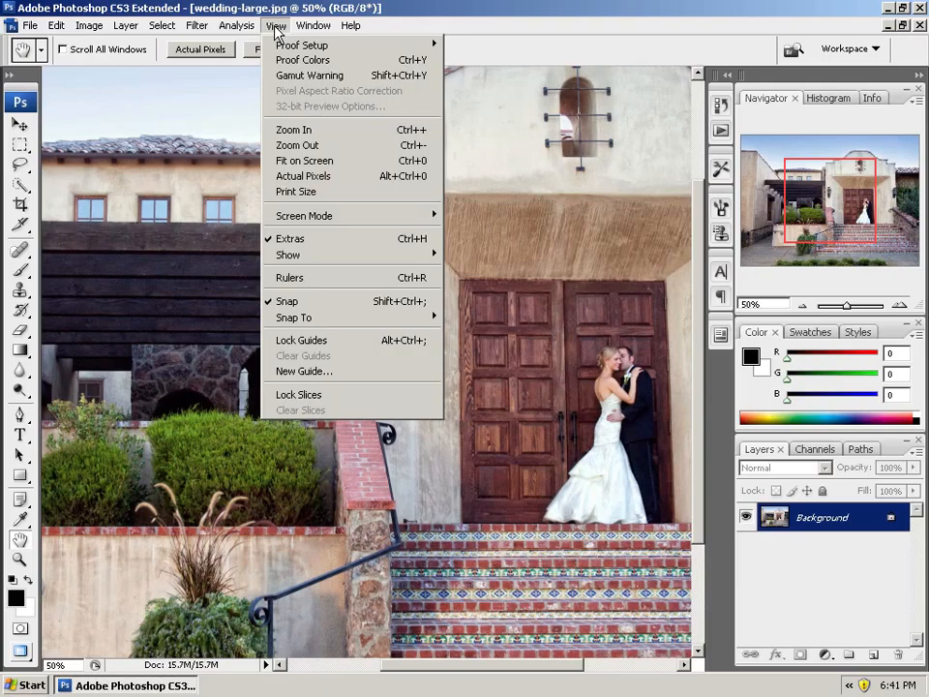
left_click(289, 145)
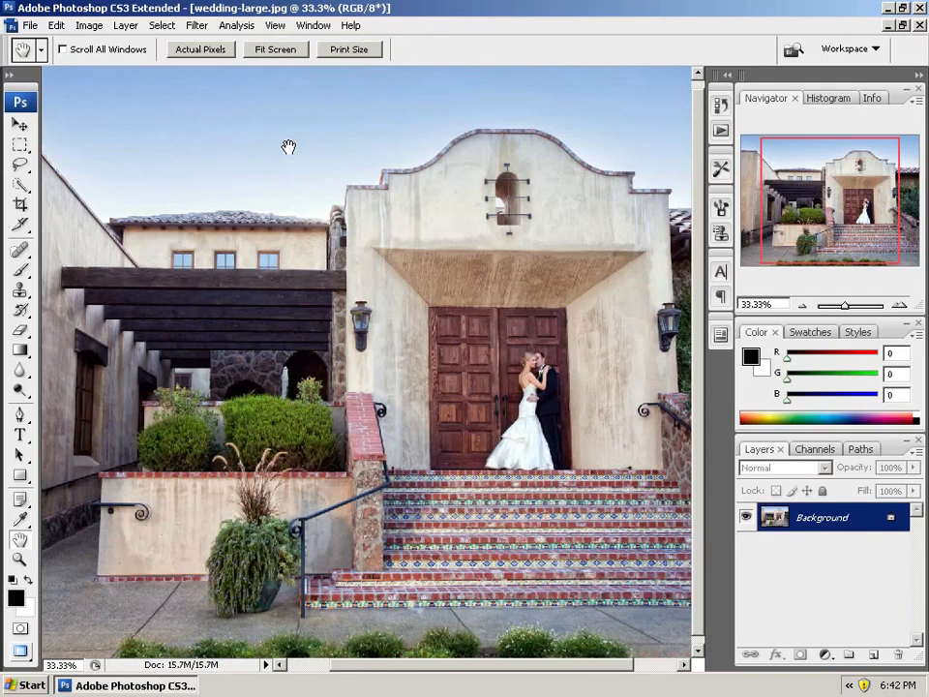
Magnify the wall lantern beside the wooden doors to 300% with temporary zooming, keeping the Hand tool active
left_click(361, 324)
left_click(361, 324)
left_click(362, 323)
left_click(362, 323)
left_click(363, 325)
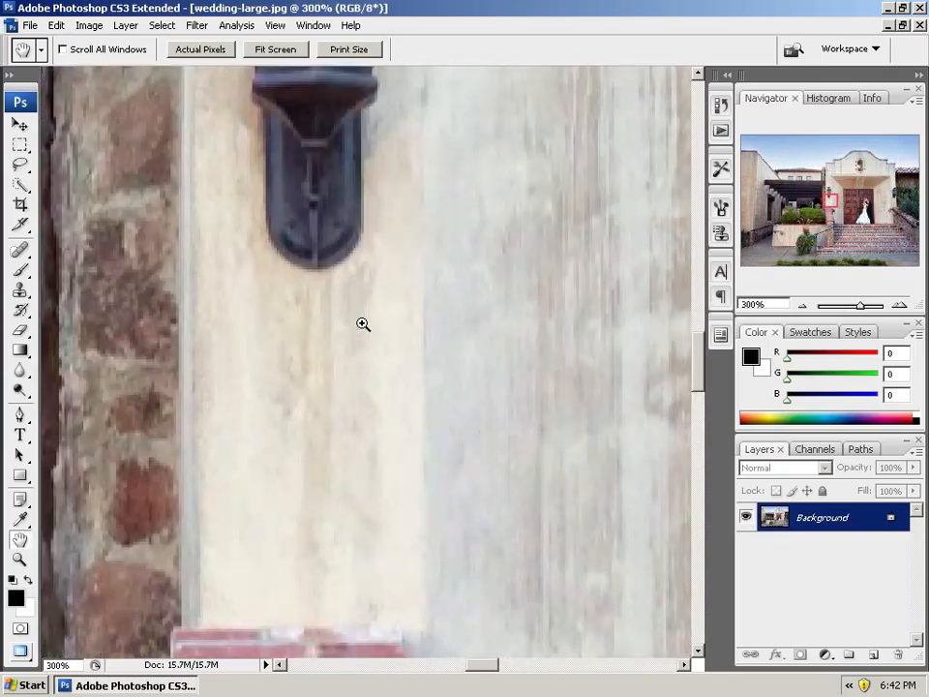
Zoom back out from the lantern to 25% so the whole photo is in view
left_click(363, 324, "alt")
left_click(361, 323, "alt")
left_click(362, 324, "alt")
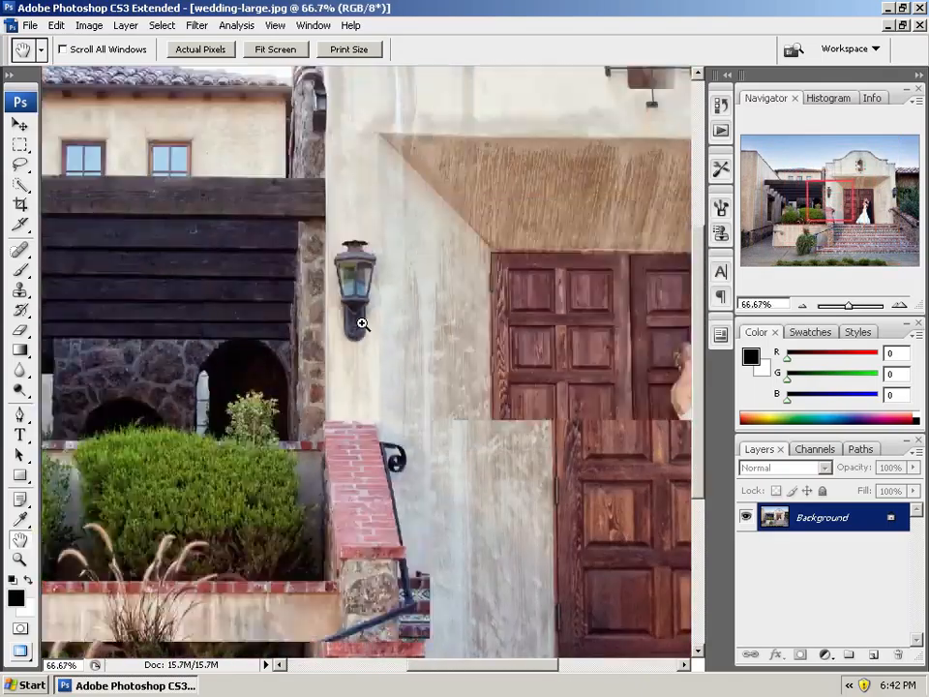
left_click(361, 323, "alt")
left_click(361, 323, "alt")
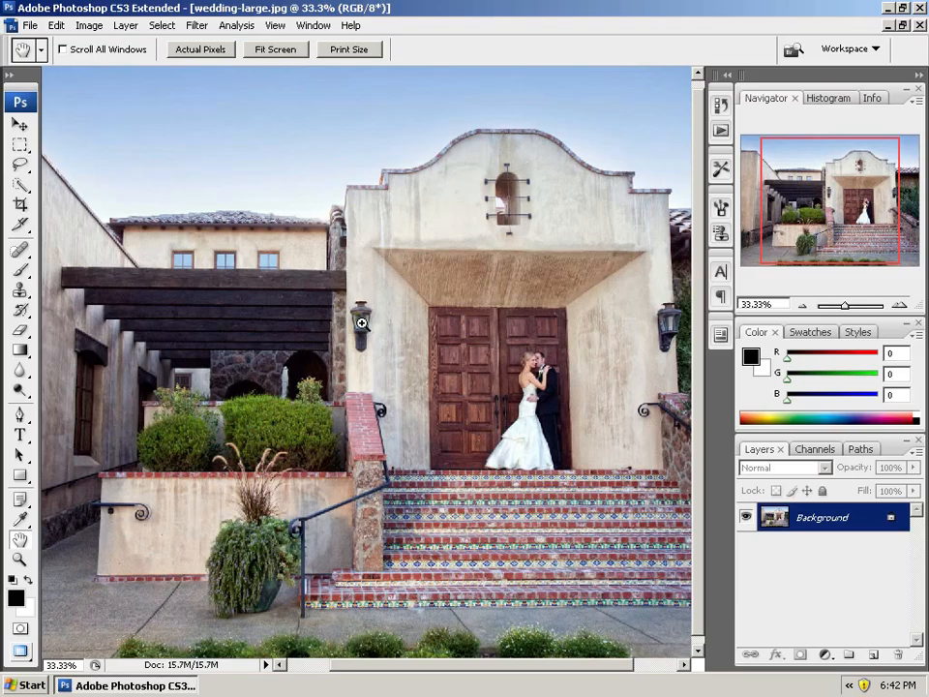
left_click(361, 323, "alt")
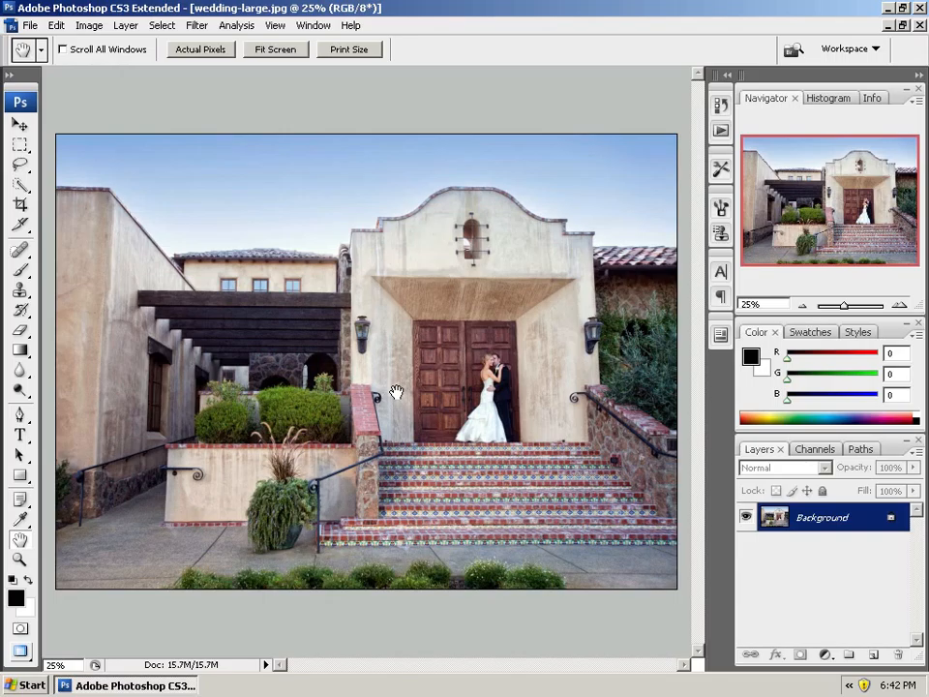
Activate the Zoom tool and magnify the bride and groom to 100%
left_click(19, 561)
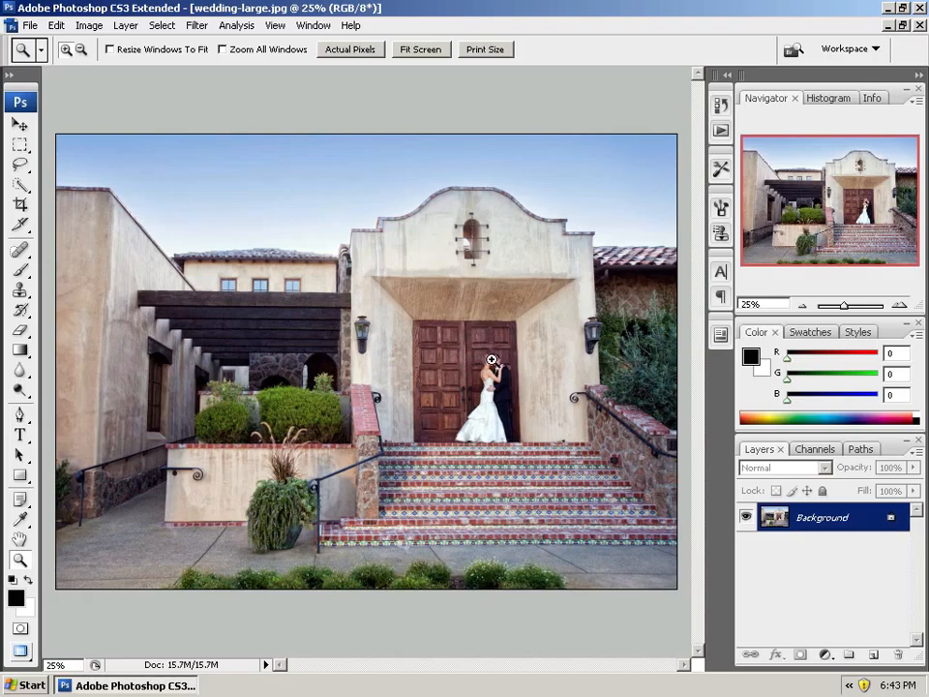
left_click(430, 364)
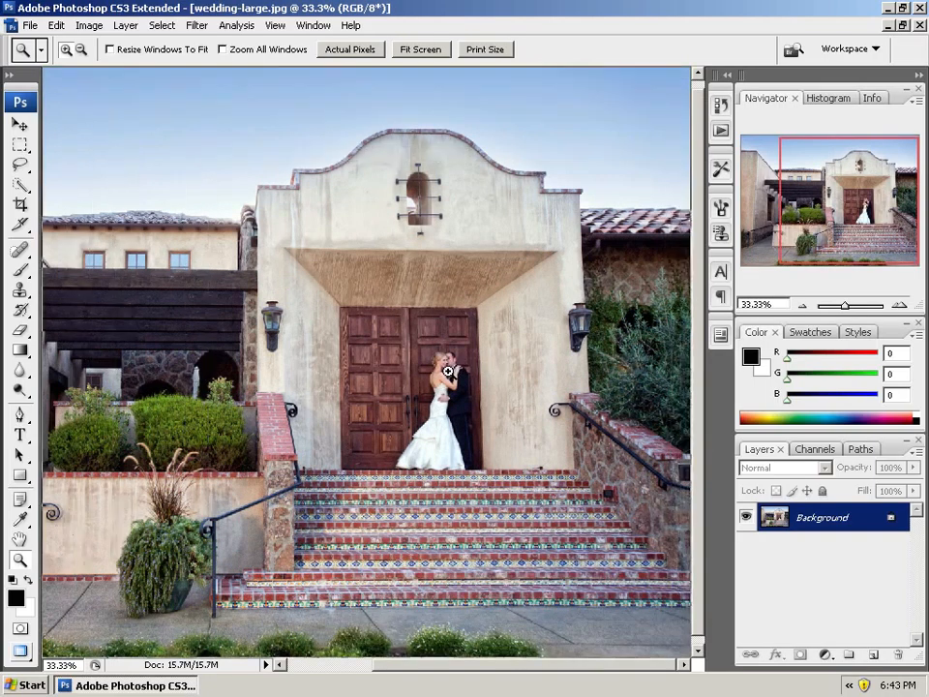
left_click(451, 369)
left_click(369, 351)
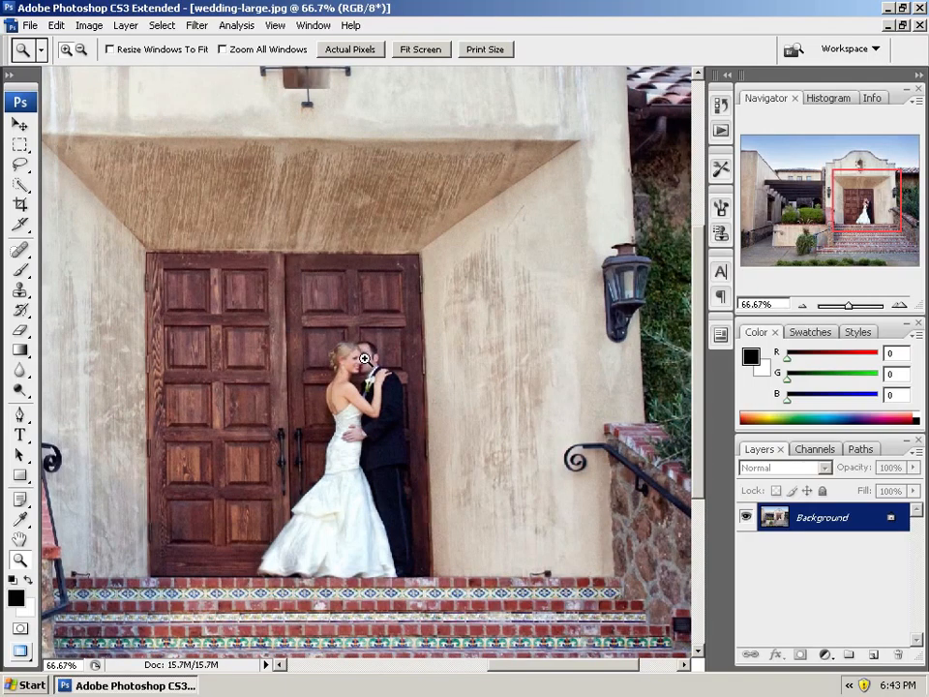
left_click(363, 360)
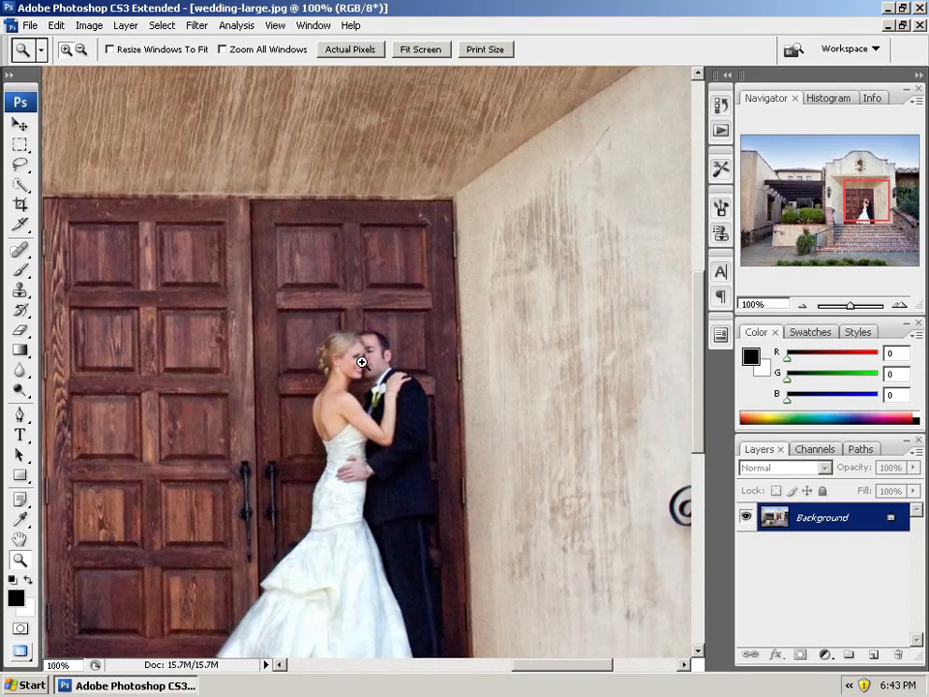
Zoom out from the couple to 25%, using the Zoom tool's zoom-out mode for the last reduction
key("alt")
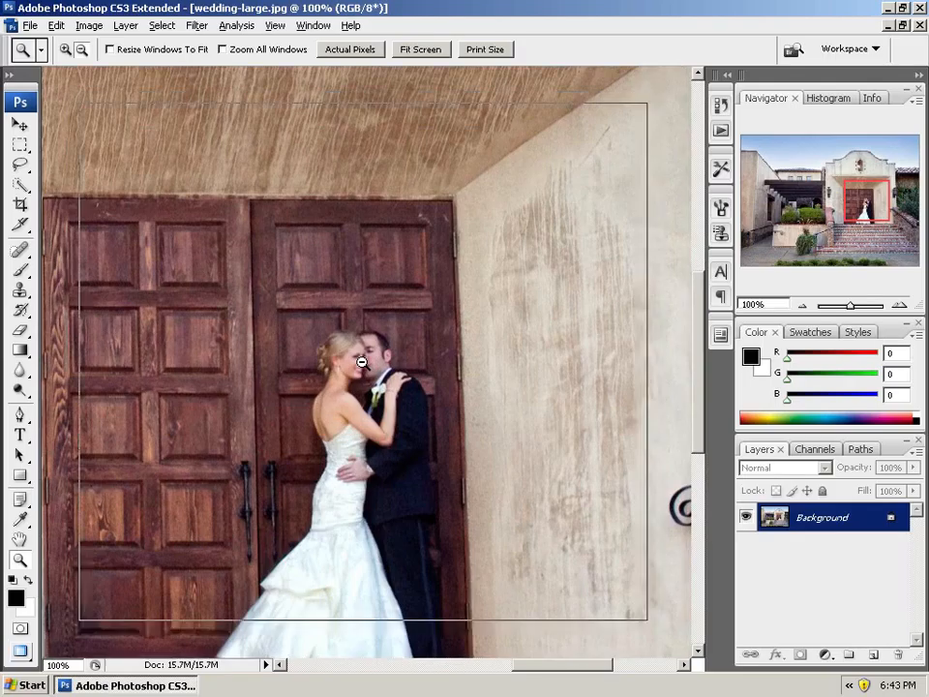
left_click(361, 362, "alt")
left_click(361, 362, "alt")
left_click(361, 362, "alt")
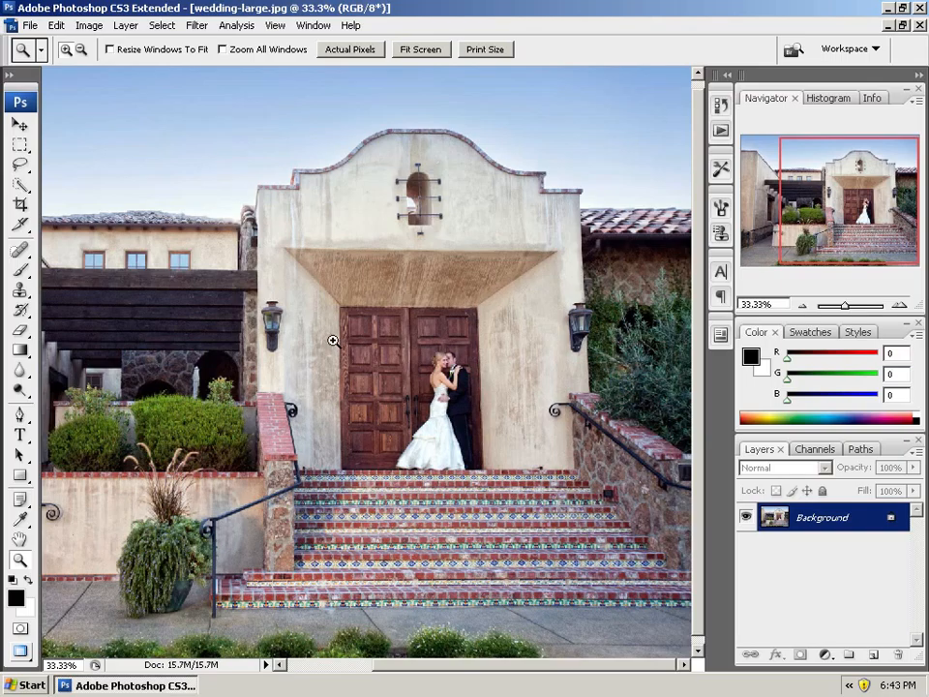
left_click(82, 54)
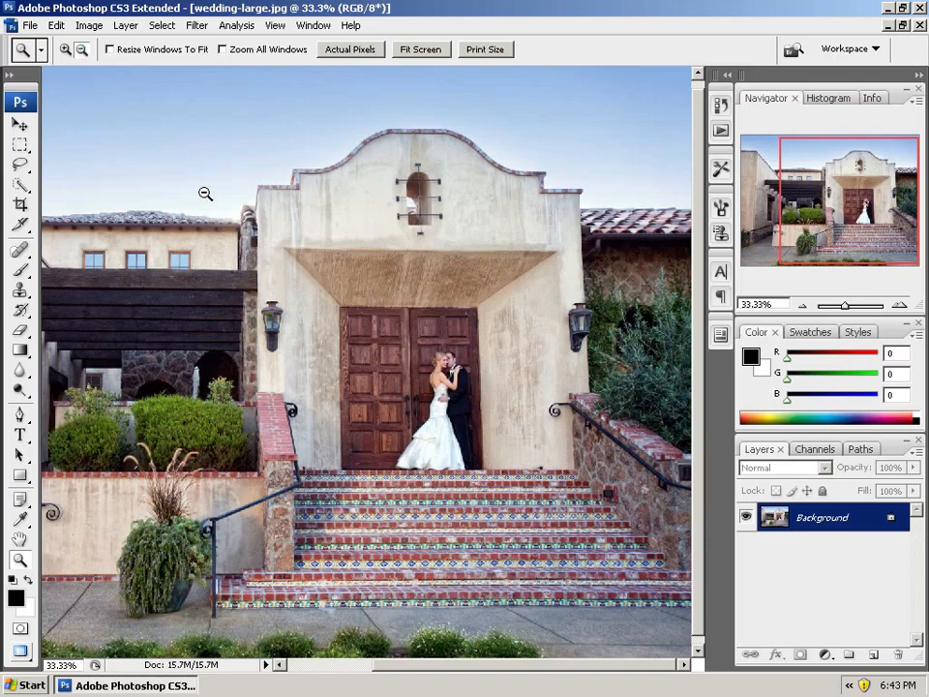
left_click(415, 346)
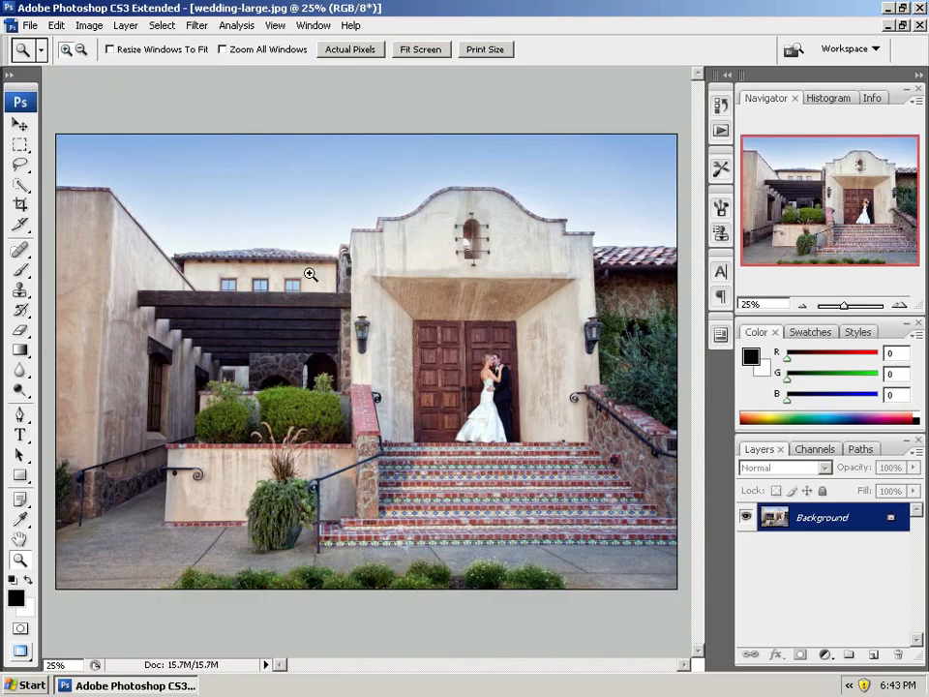
Compare the photo at actual pixels and enlarged to 50% on the upper facade, fitting it to the screen after each view
left_click(464, 364)
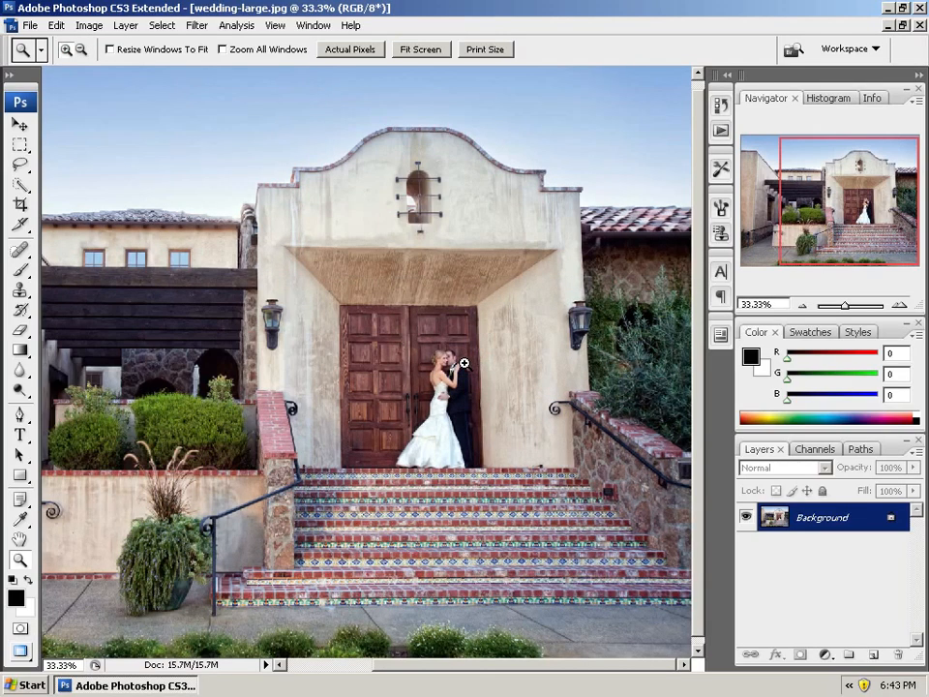
left_click(355, 59)
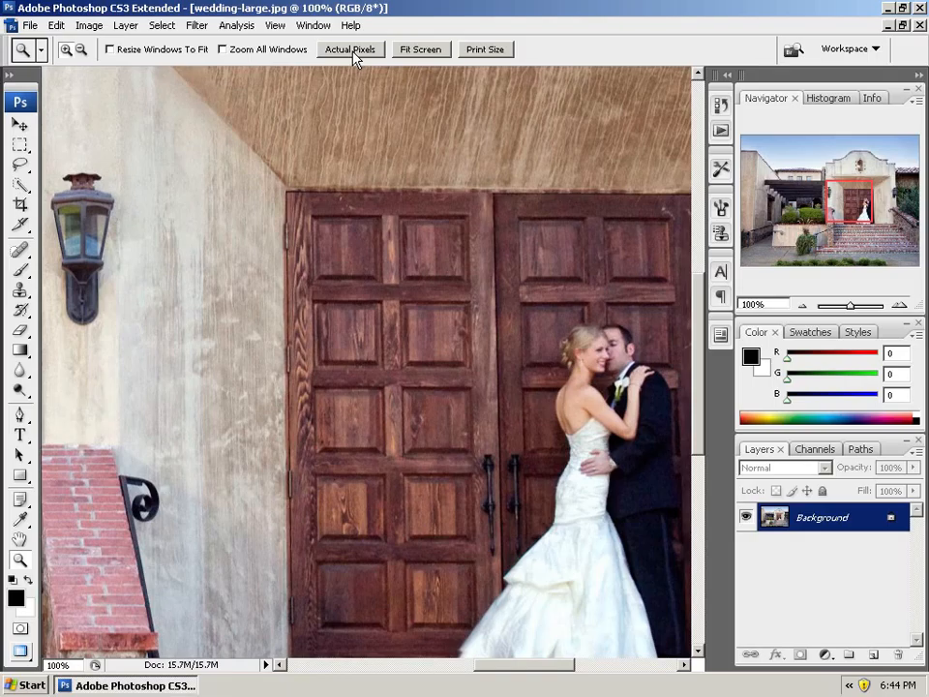
left_click(423, 49)
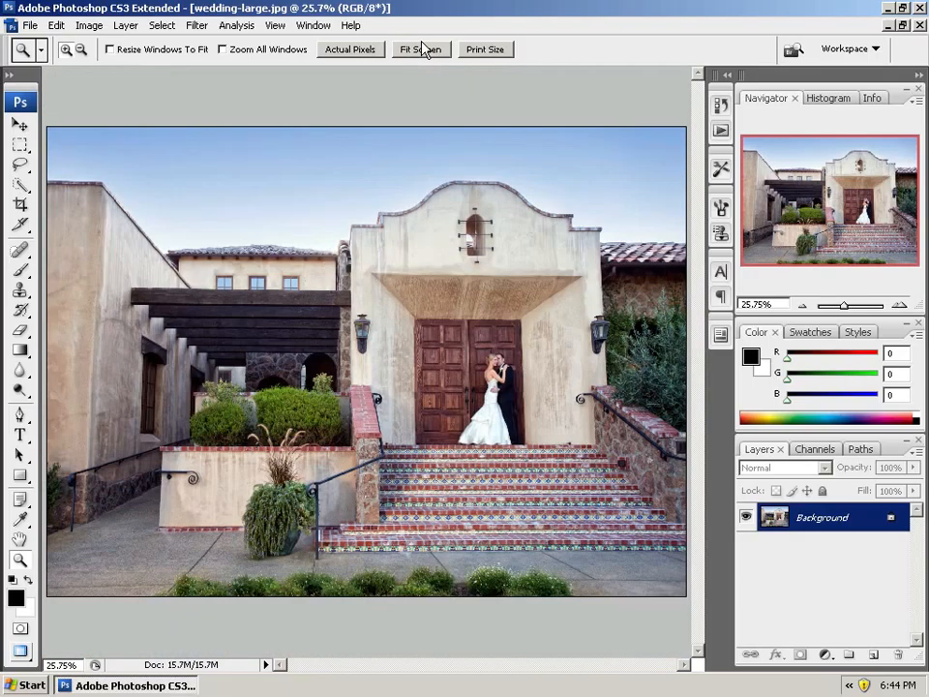
left_click(406, 231)
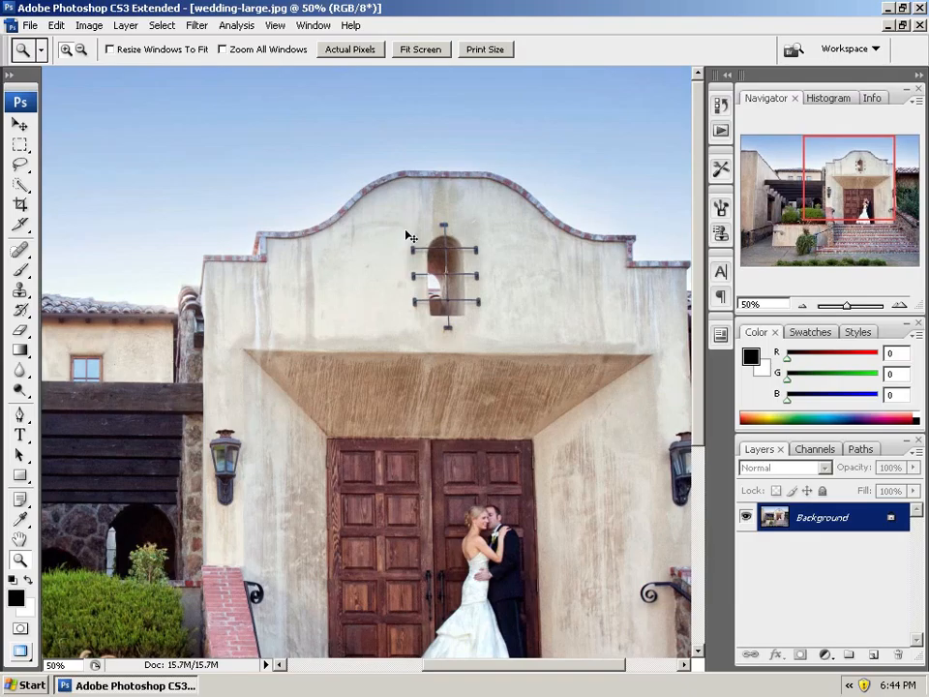
key("ctrl+0")
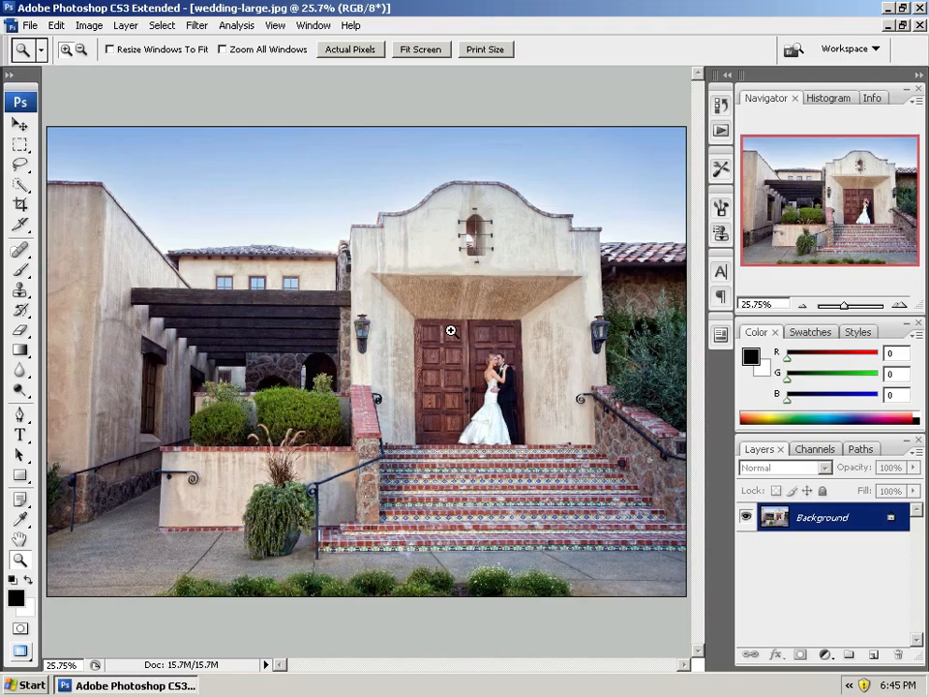
Zoom into a rectangular region around the couple, and zoom back out until the whole photo fits the screen
left_click_drag(450, 330, 536, 449)
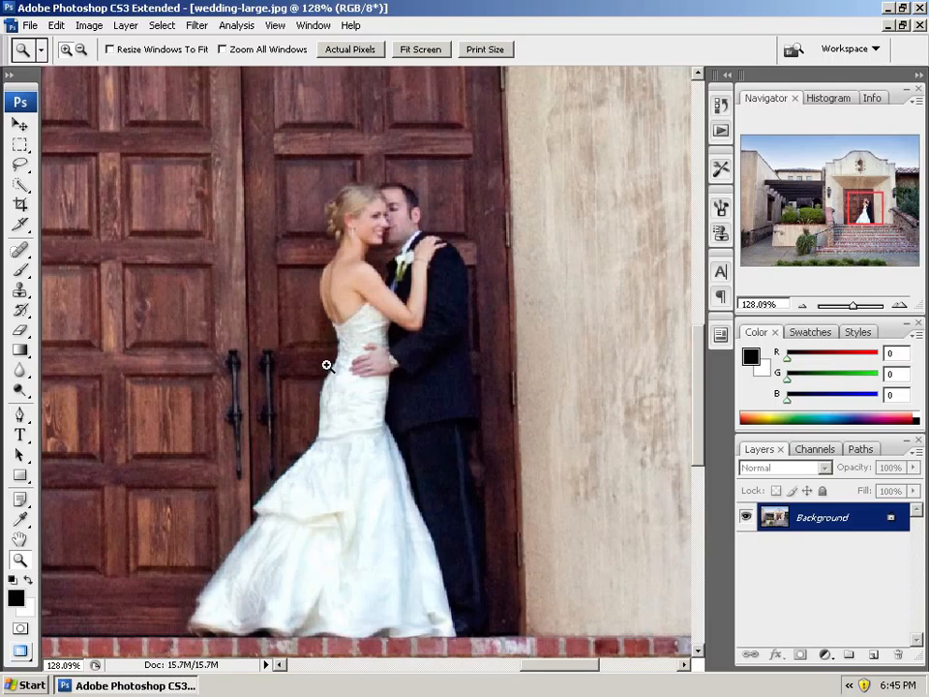
key("alt")
left_click(326, 365, "alt")
left_click(326, 365, "alt")
left_click(326, 365, "alt")
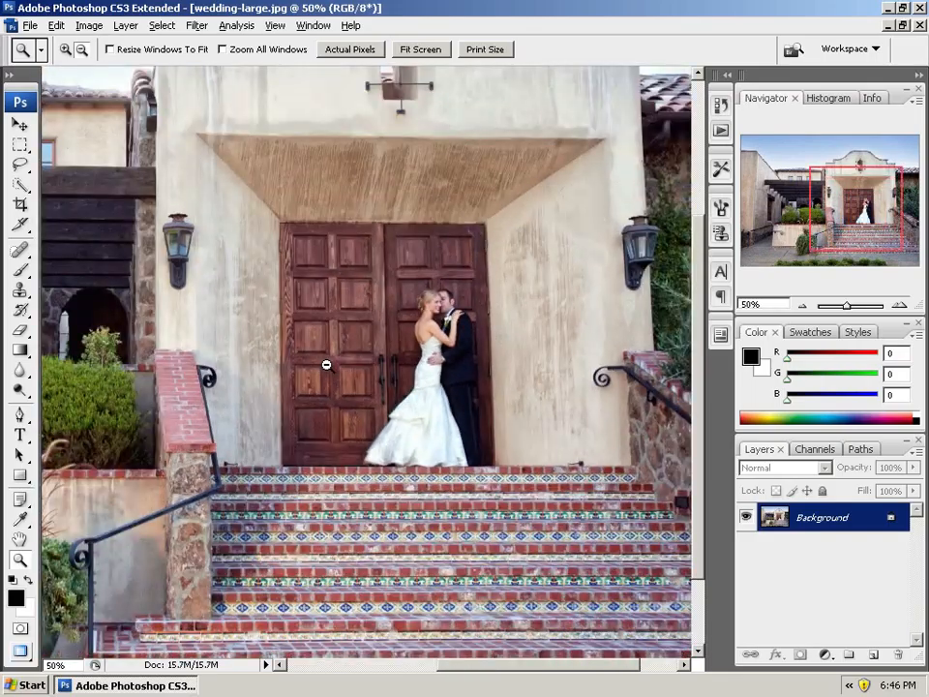
left_click(406, 51)
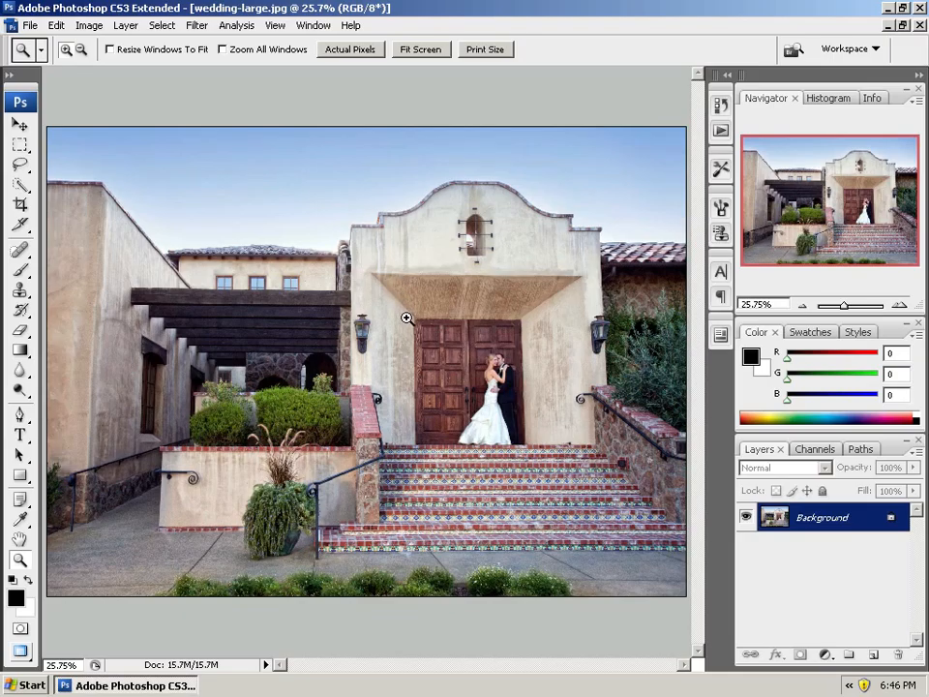
Zoom in and out progressively around the couple and around the small windows above the pergola
key("alt")
scroll(406, 317, "up", 3)
scroll(407, 318, "down", 3)
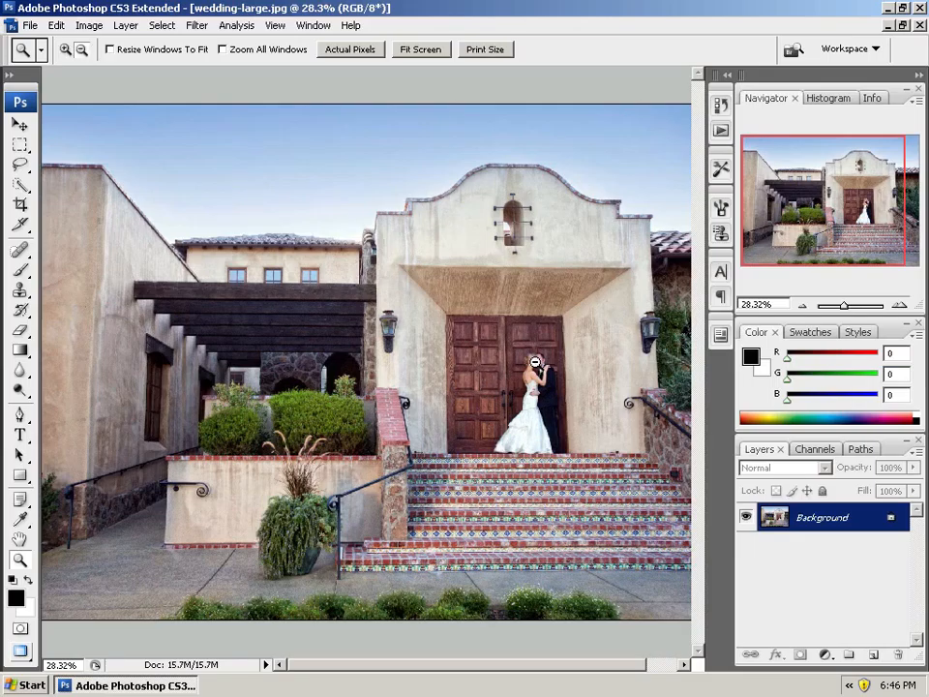
scroll(535, 362, "up", 5)
scroll(535, 362, "down", 4)
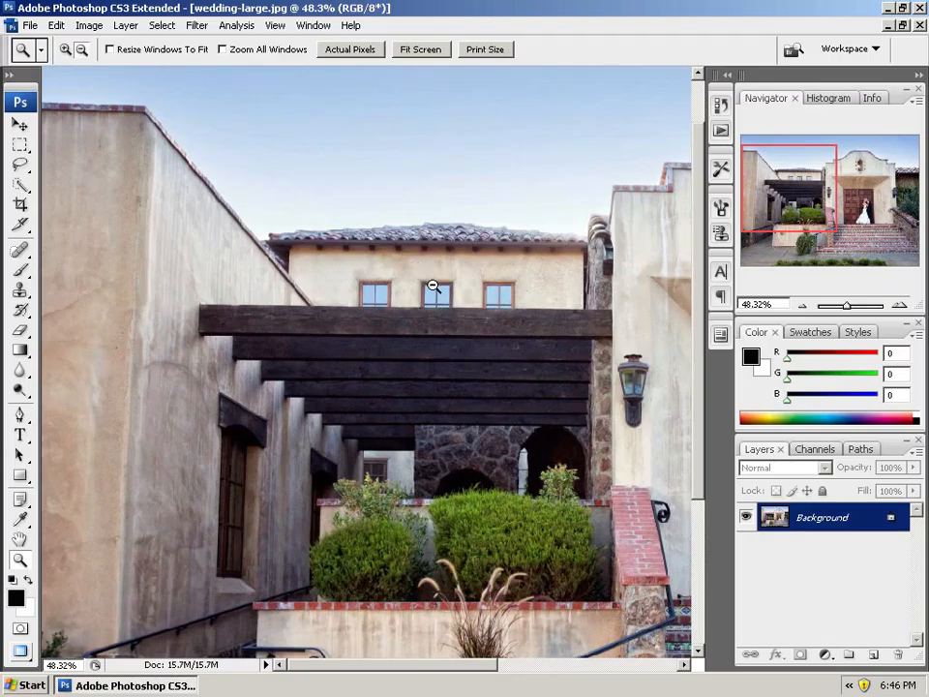
scroll(434, 287, "up", 4)
scroll(434, 288, "down", 5)
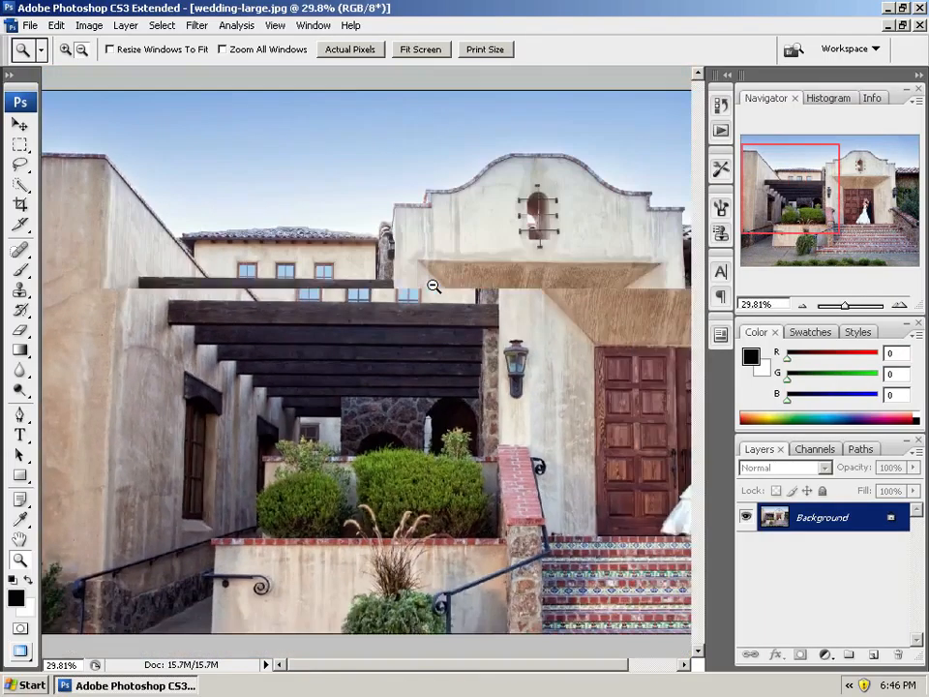